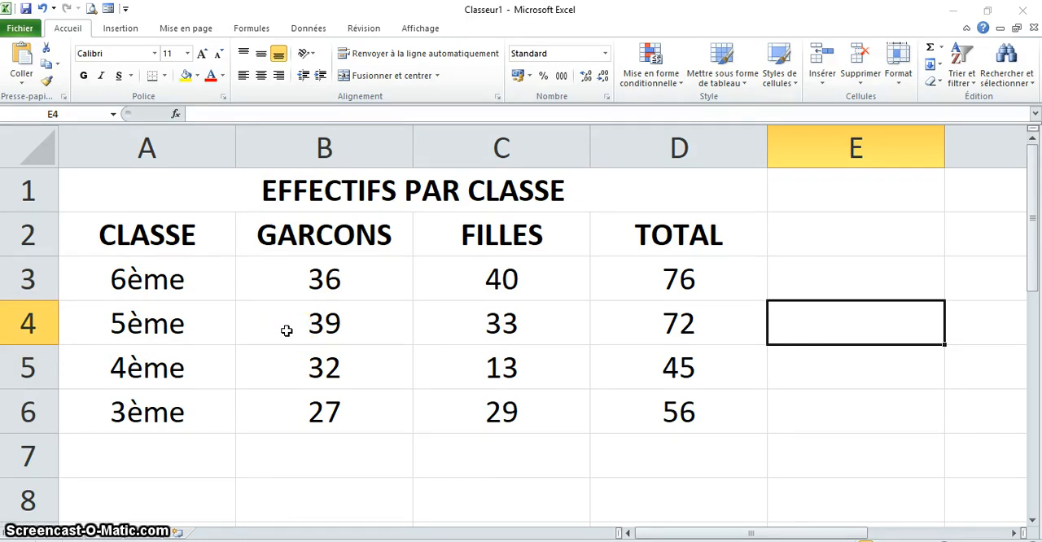
# - Examine the class headcount table cells and the total formula in cell D3
pyautogui.click(128, 331)
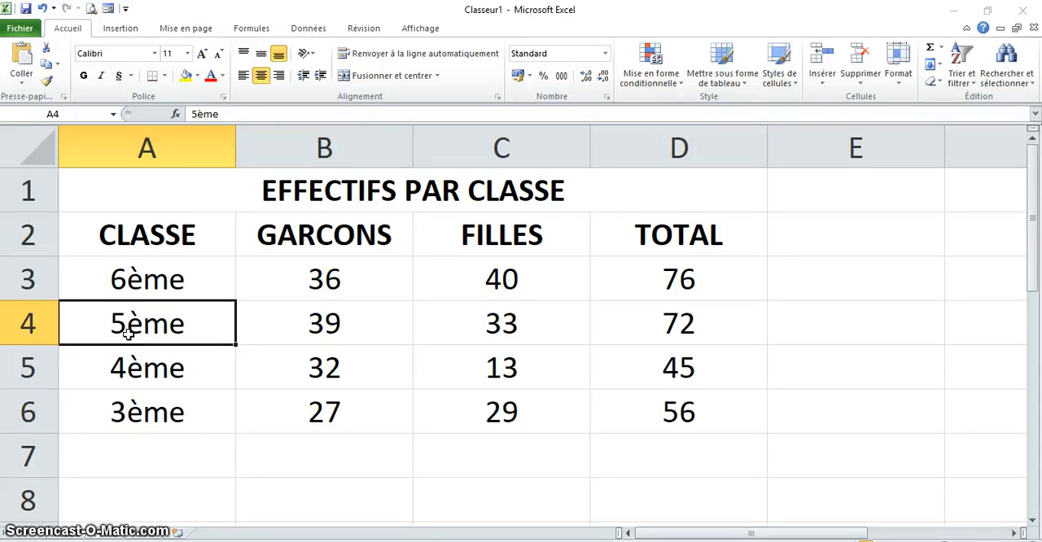
pyautogui.moveTo(133, 334); pyautogui.dragTo(152, 334)
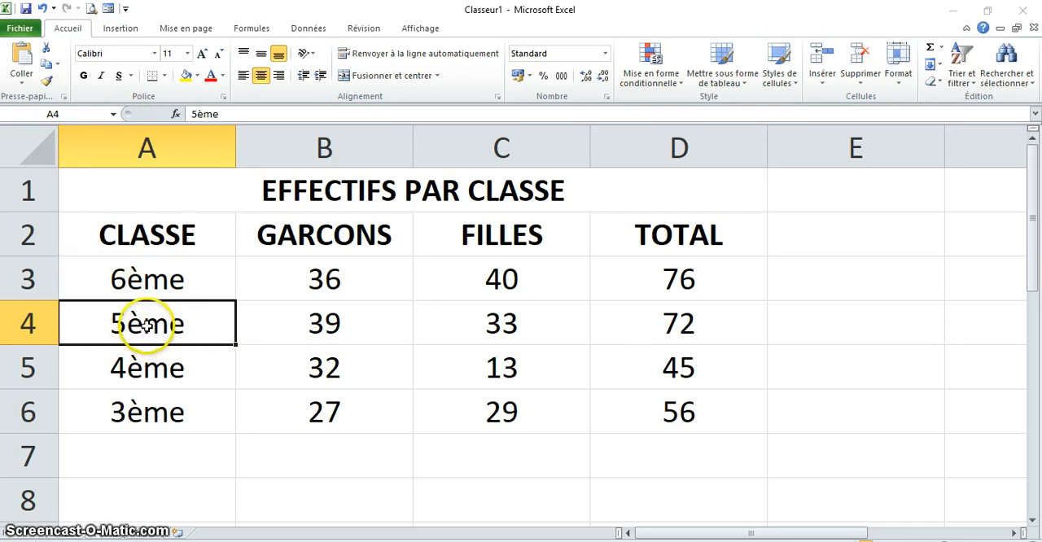
pyautogui.click(516, 326)
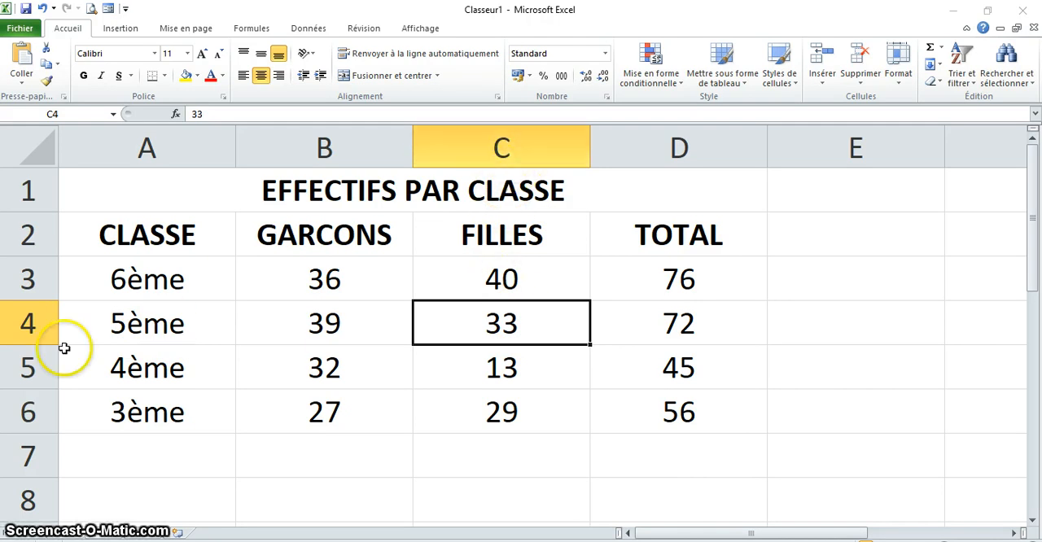
pyautogui.click(484, 275)
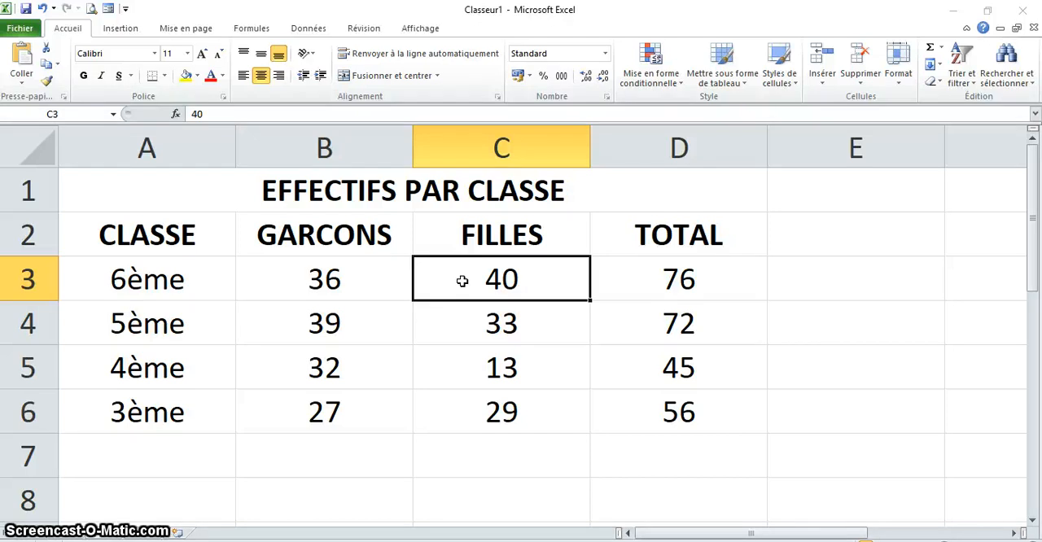
pyautogui.click(120, 279)
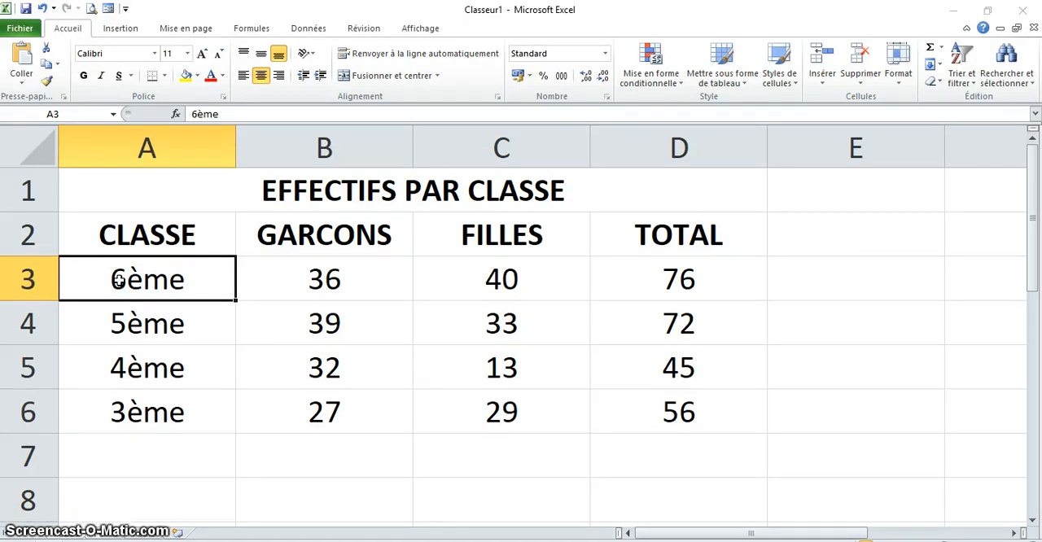
pyautogui.click(324, 282)
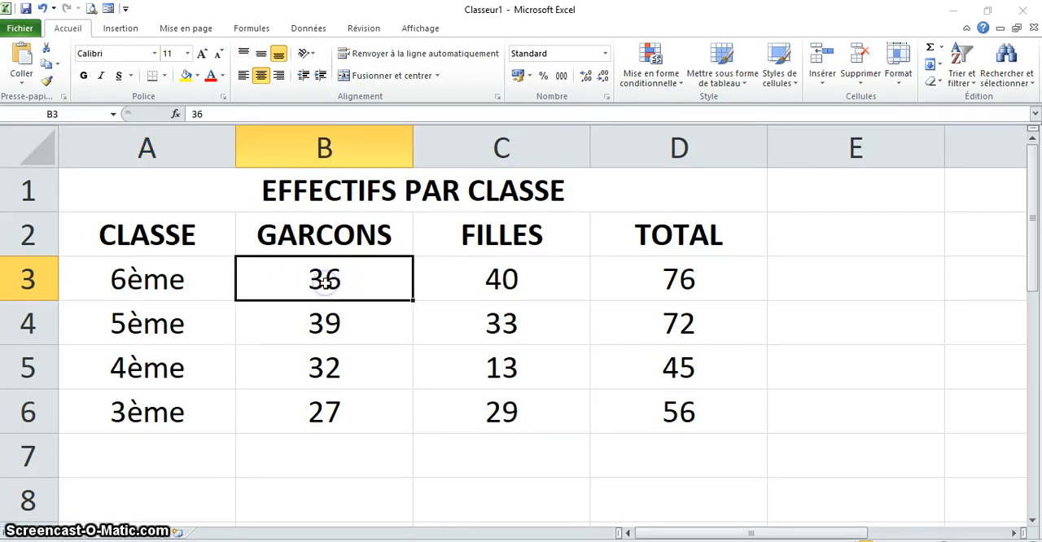
pyautogui.doubleClick(681, 280)
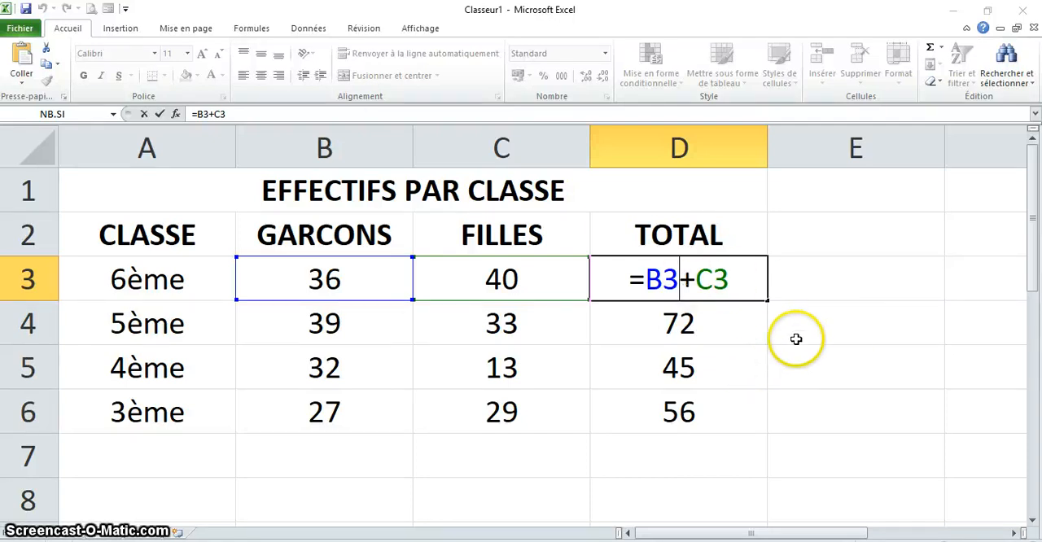
pyautogui.press('Return')
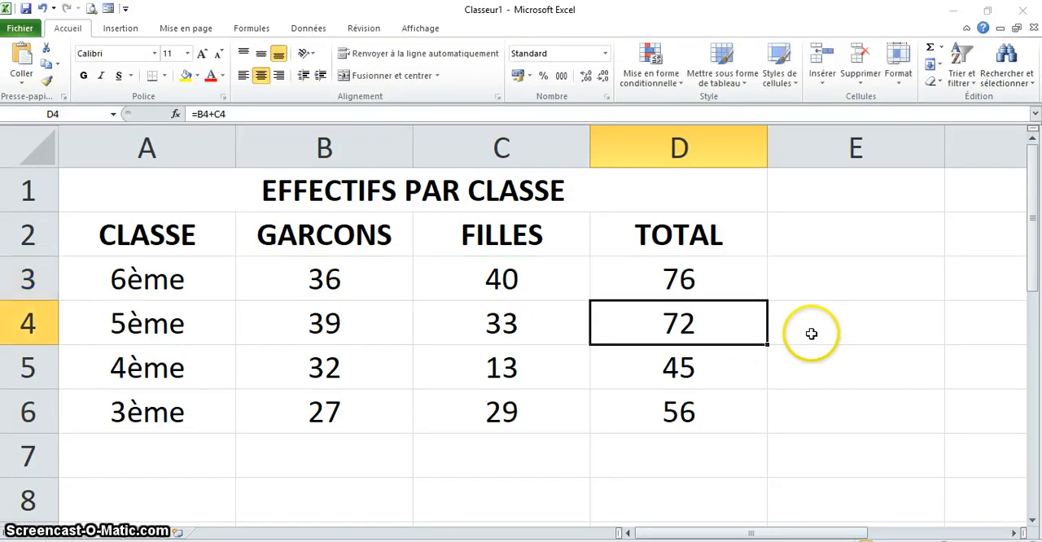
pyautogui.click(829, 287)
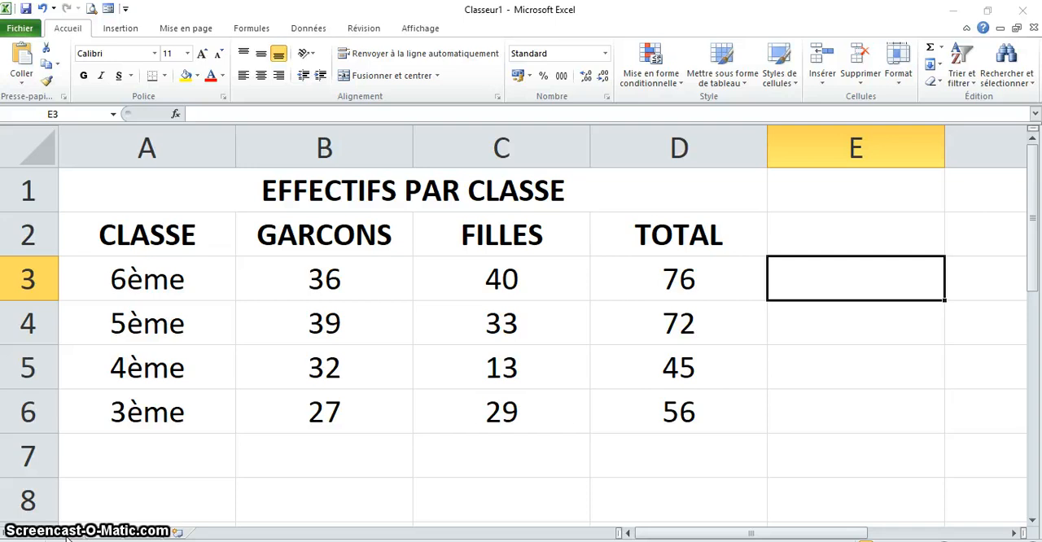
pyautogui.doubleClick(68, 535)
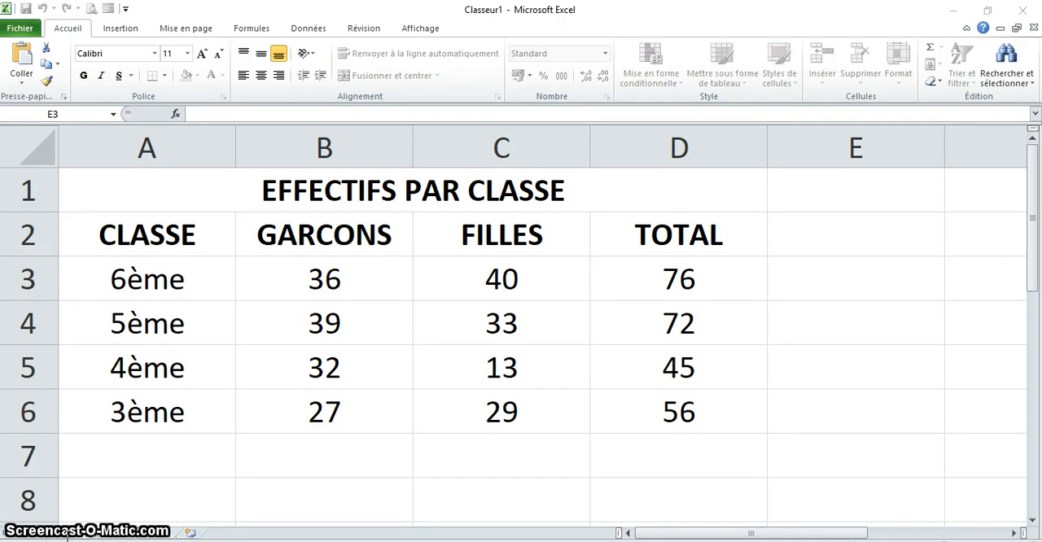
pyautogui.press('Return')
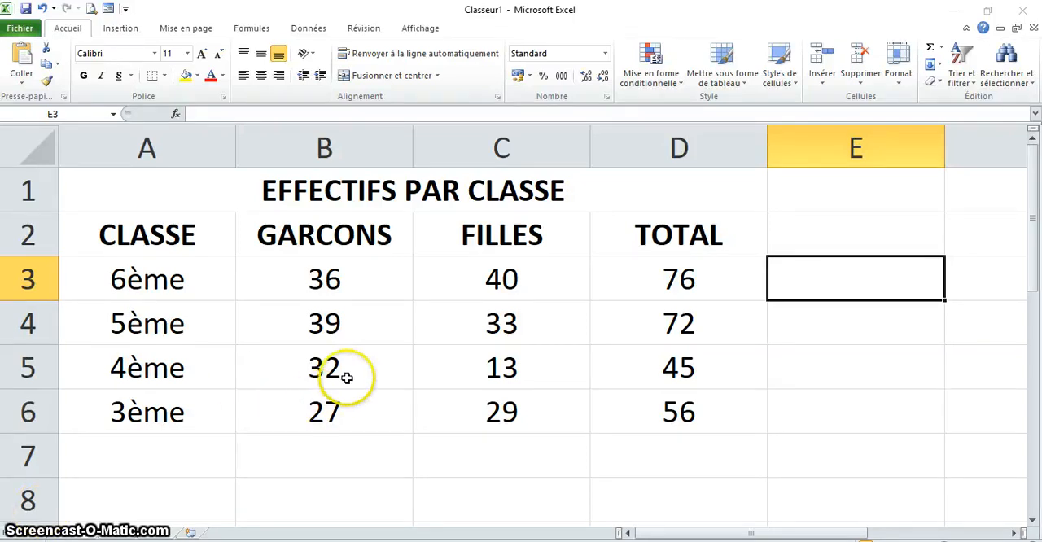
# - Change the number of boys for 4ème in cell B5 to 36
pyautogui.click(342, 375)
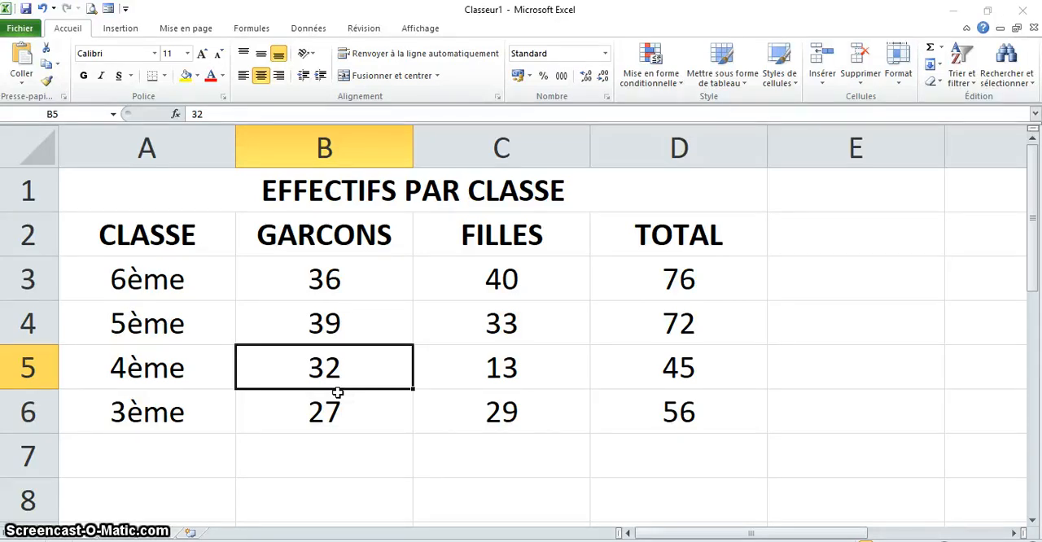
pyautogui.click(334, 330)
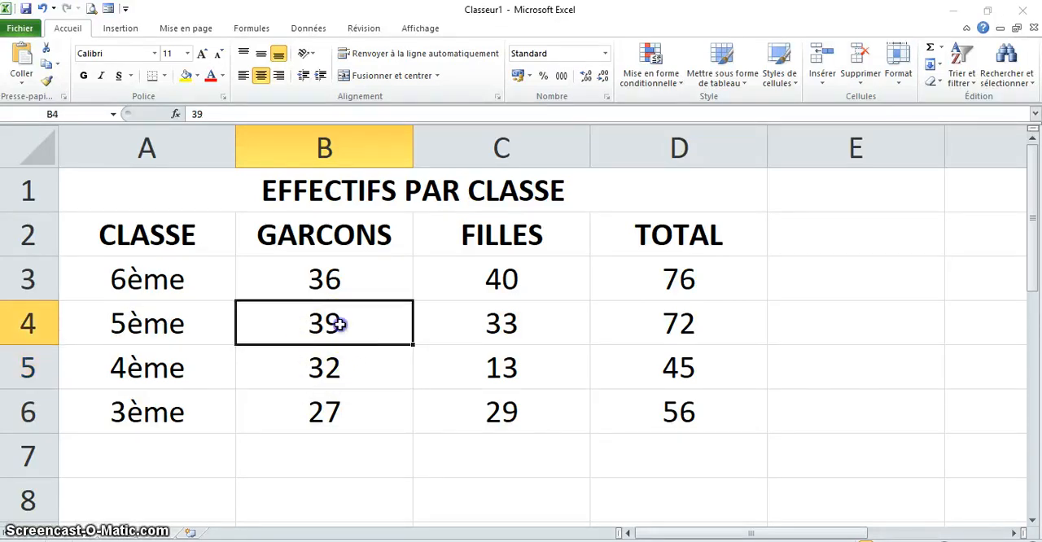
pyautogui.click(330, 369)
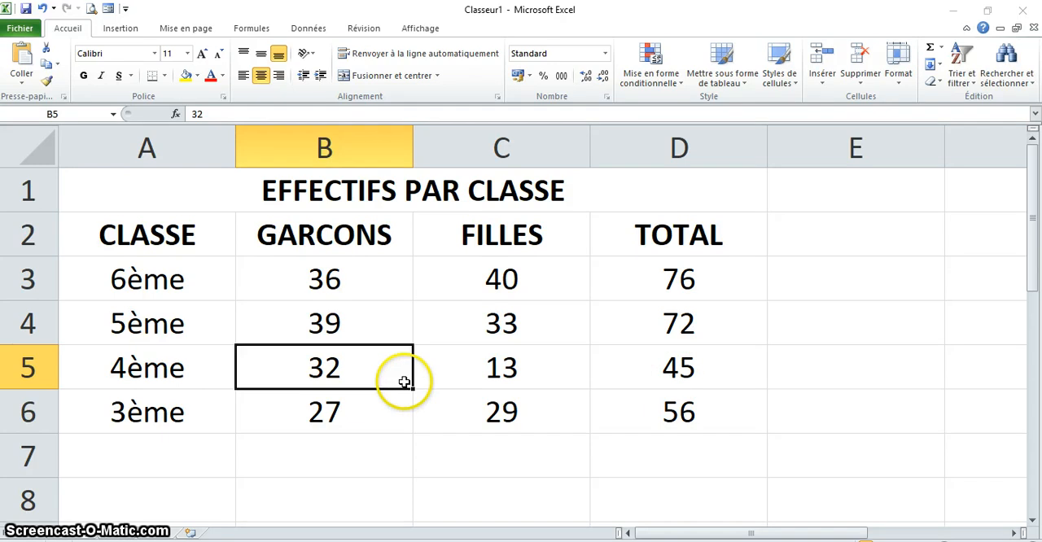
pyautogui.write('36')
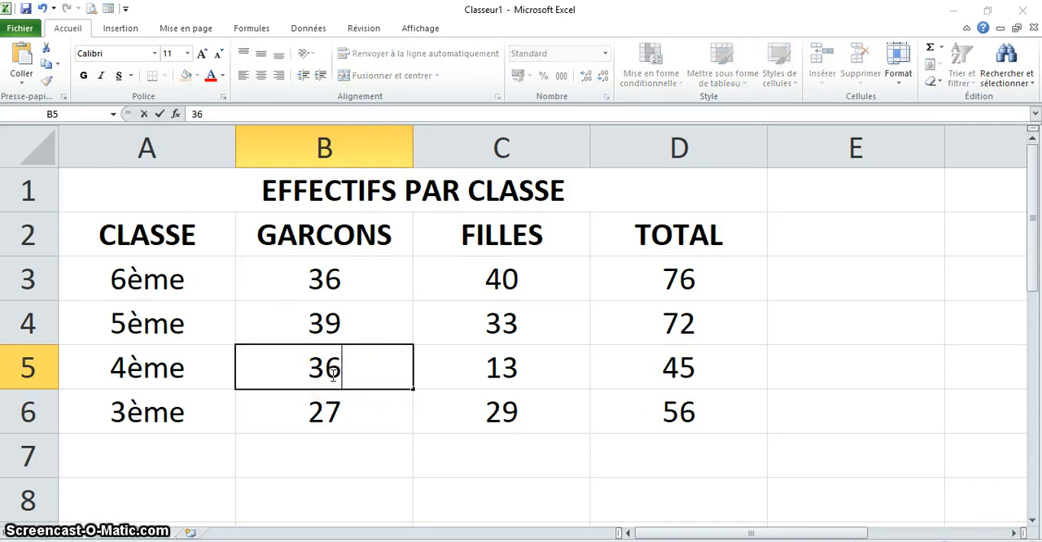
pyautogui.press('Return')
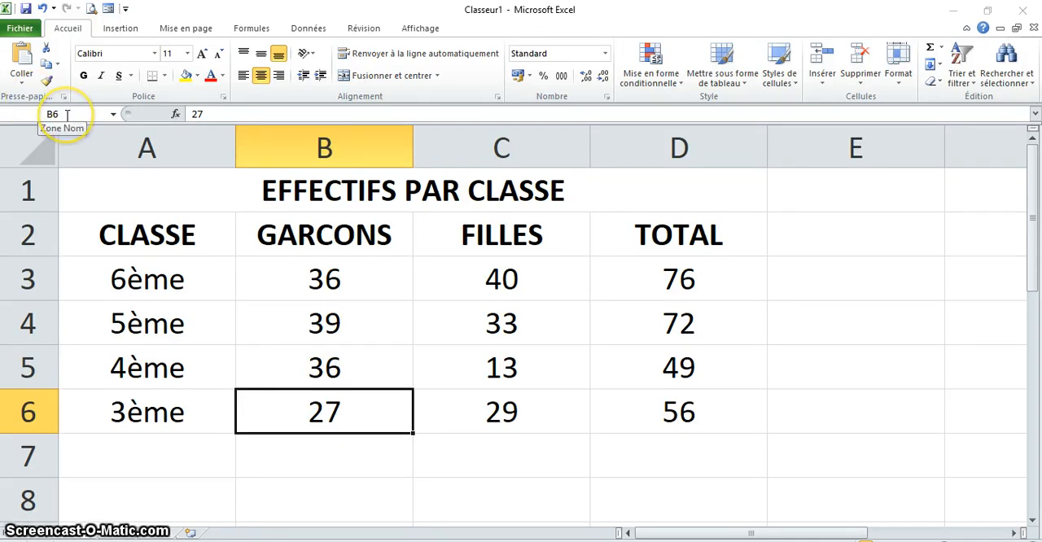
# - Name the GARCONS header cell B2 as GARCON
pyautogui.click(306, 275)
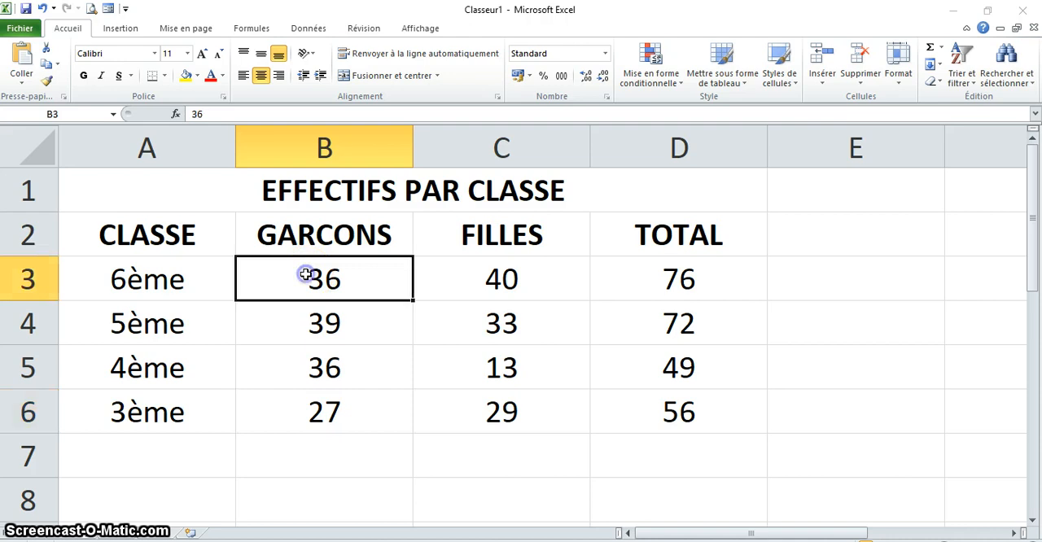
pyautogui.click(314, 319)
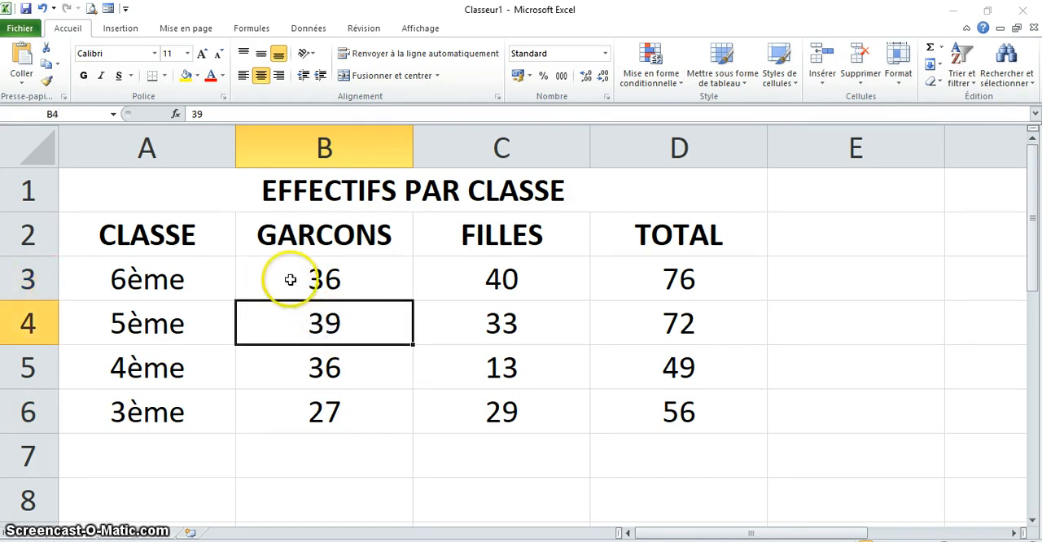
pyautogui.moveTo(291, 279)
pyautogui.mouseDown()
pyautogui.moveTo(317, 370)
pyautogui.moveTo(492, 398)
pyautogui.moveTo(471, 393)
pyautogui.mouseUp()
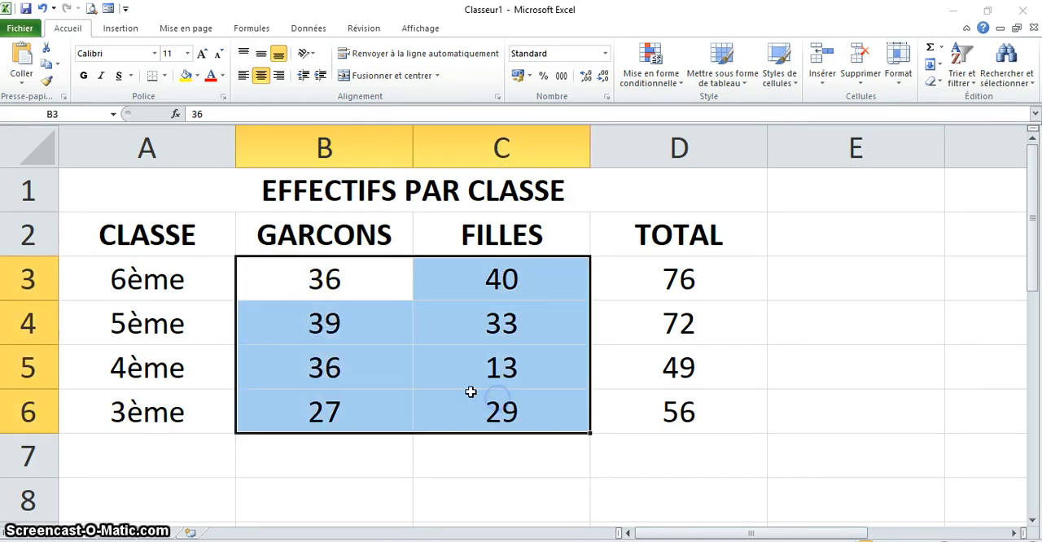
pyautogui.click(306, 238)
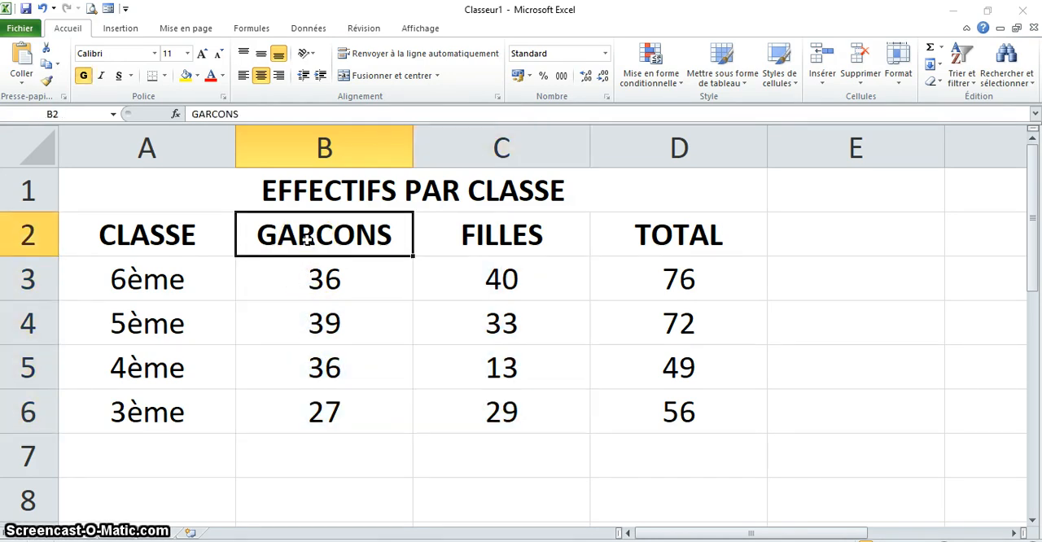
pyautogui.click(66, 119)
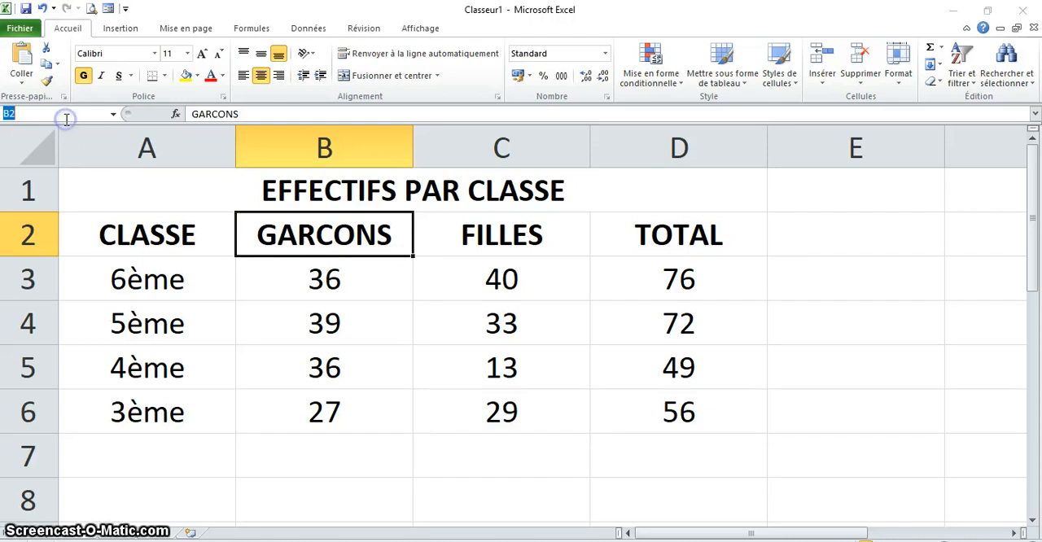
pyautogui.write('GA')
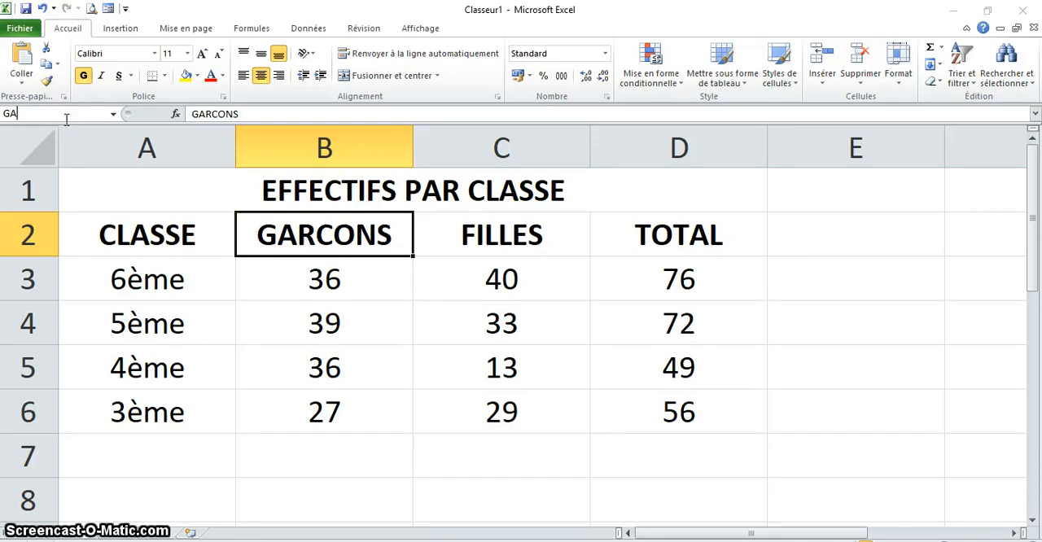
pyautogui.write('RCON')
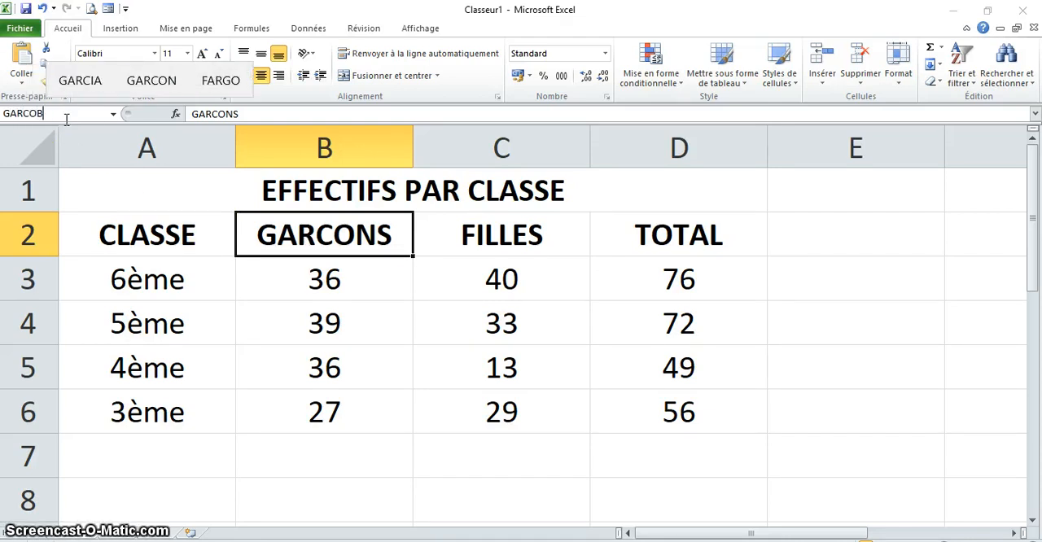
pyautogui.press('Return')
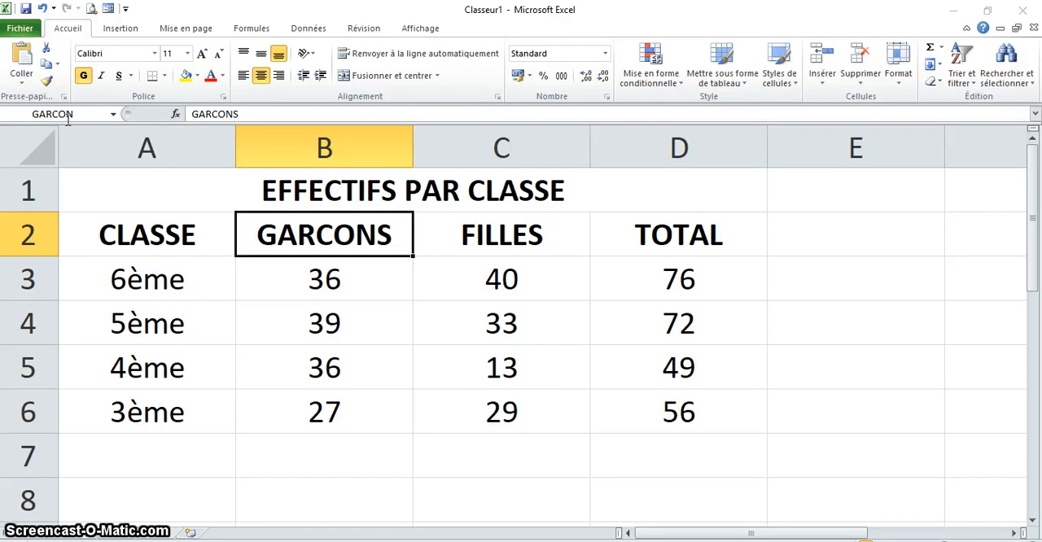
# - Inspect the cell names of the GARCONS header and neighbouring data cells
pyautogui.click(333, 294)
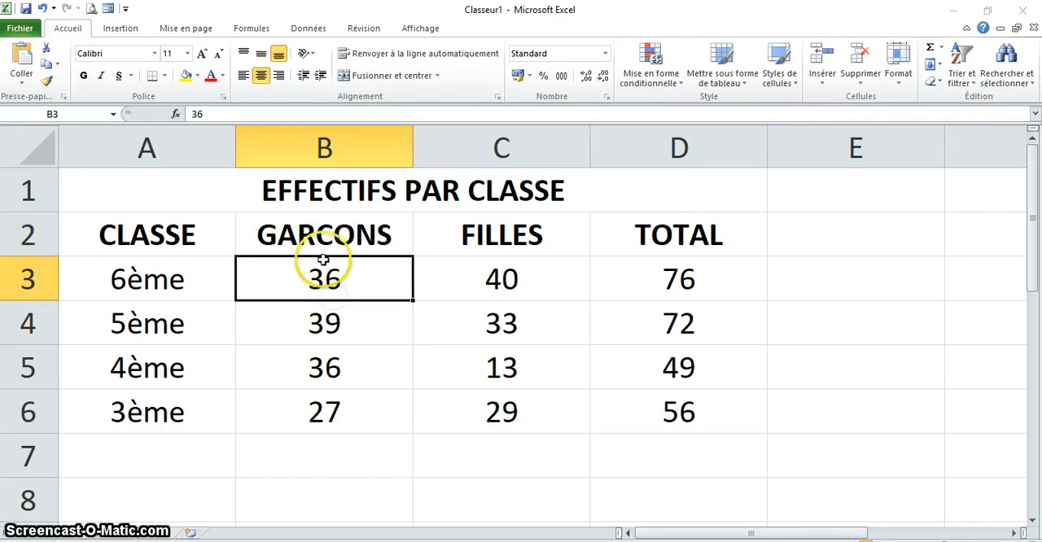
pyautogui.click(323, 233)
pyautogui.click(332, 282)
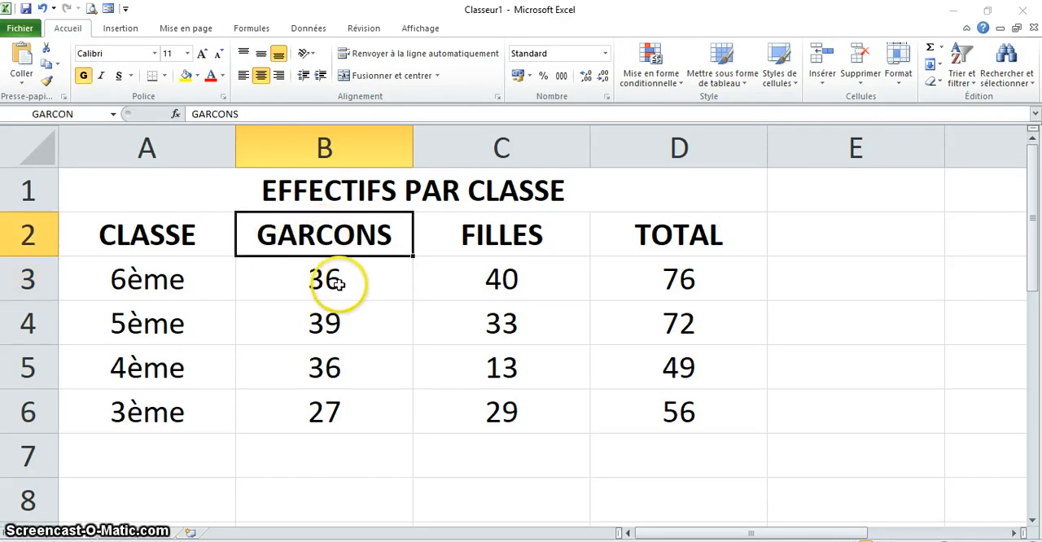
pyautogui.click(327, 240)
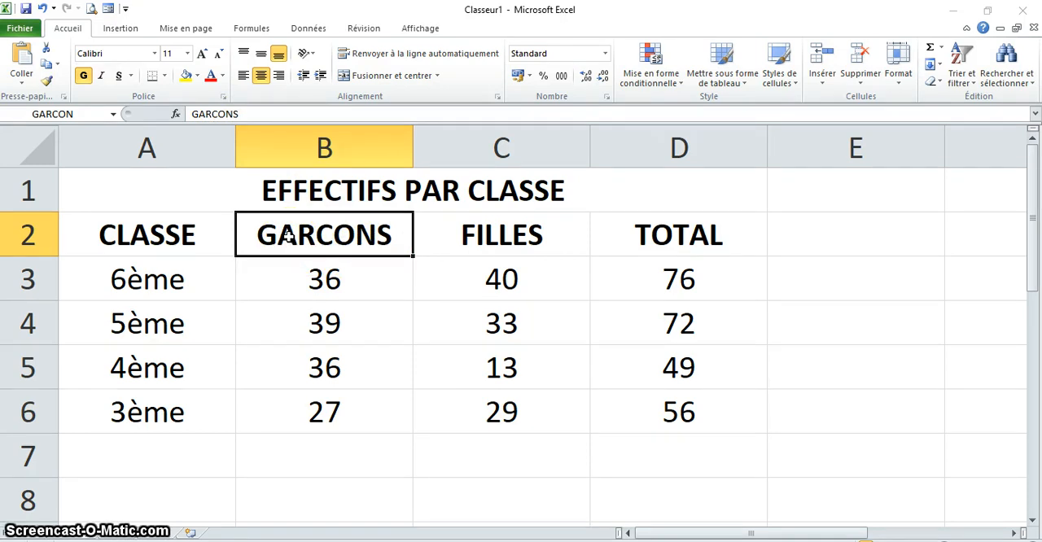
pyautogui.click(246, 116)
pyautogui.click(505, 110)
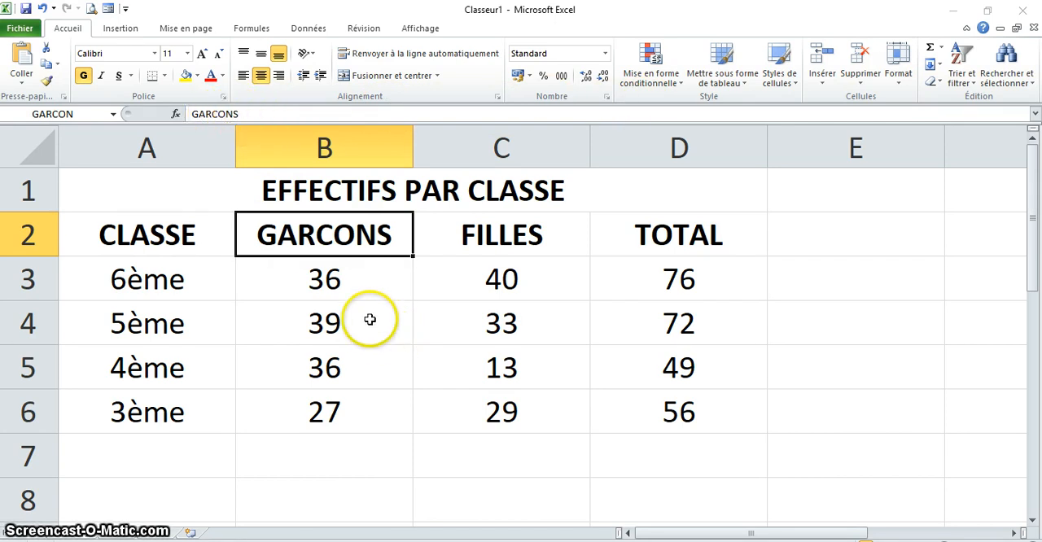
pyautogui.click(342, 279)
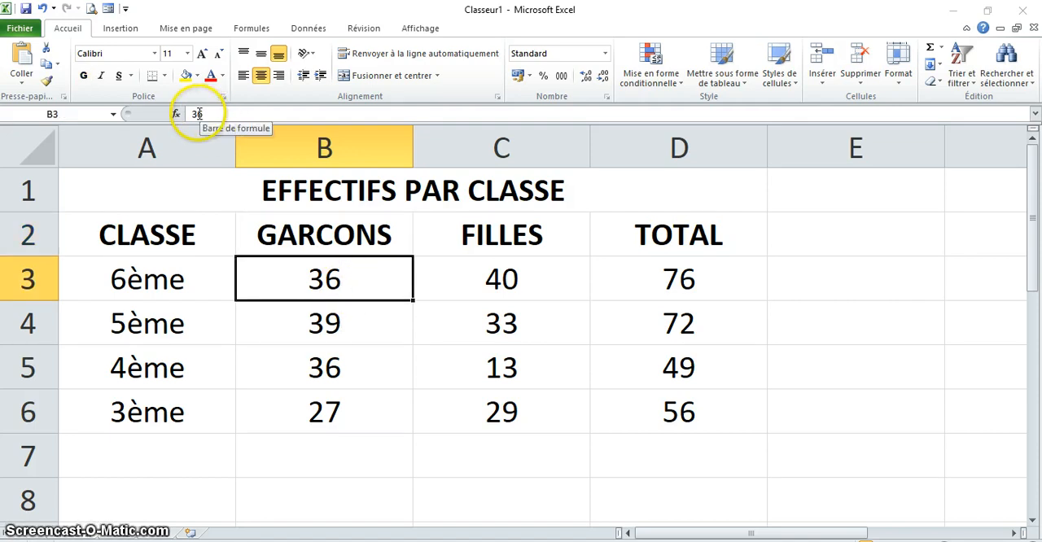
pyautogui.click(680, 280)
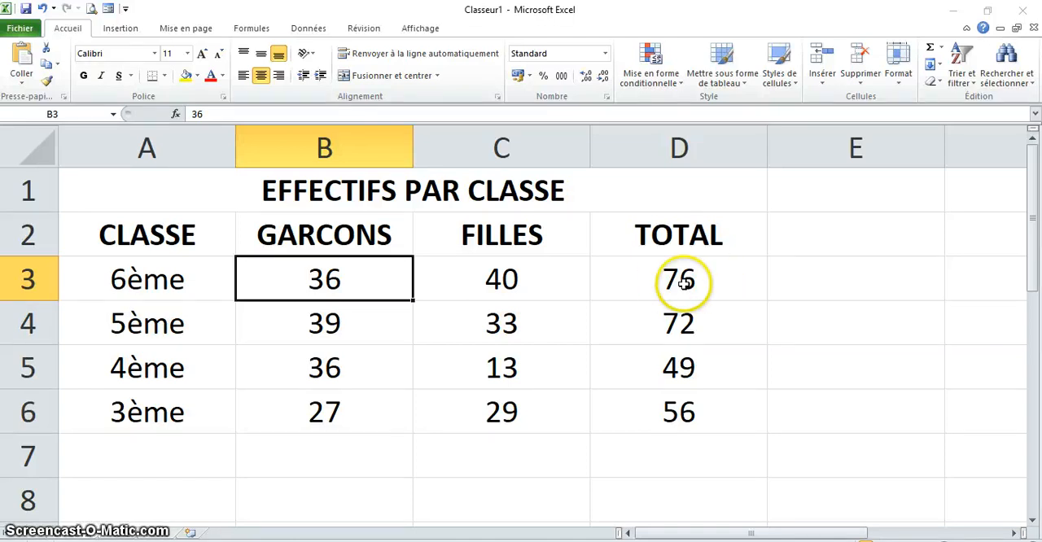